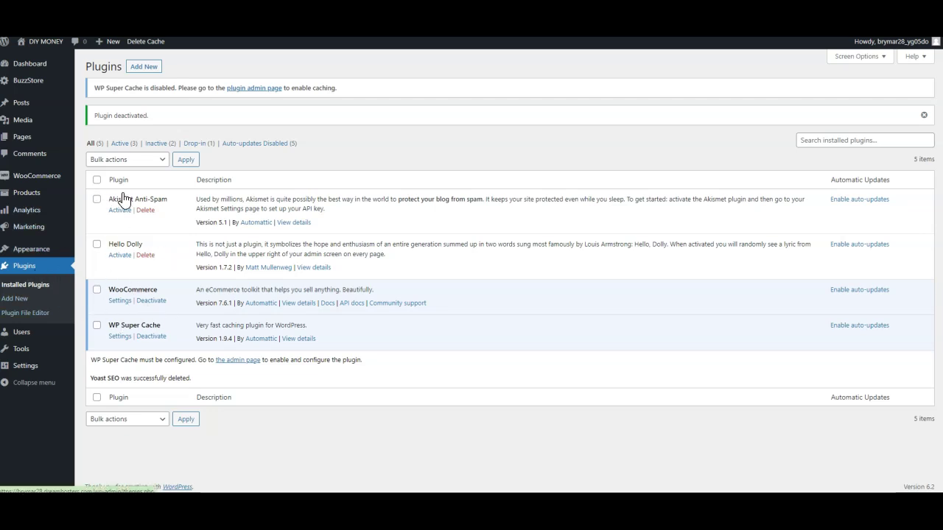
Go from the installed plugins list to the Add Plugins page.
click(144, 67)
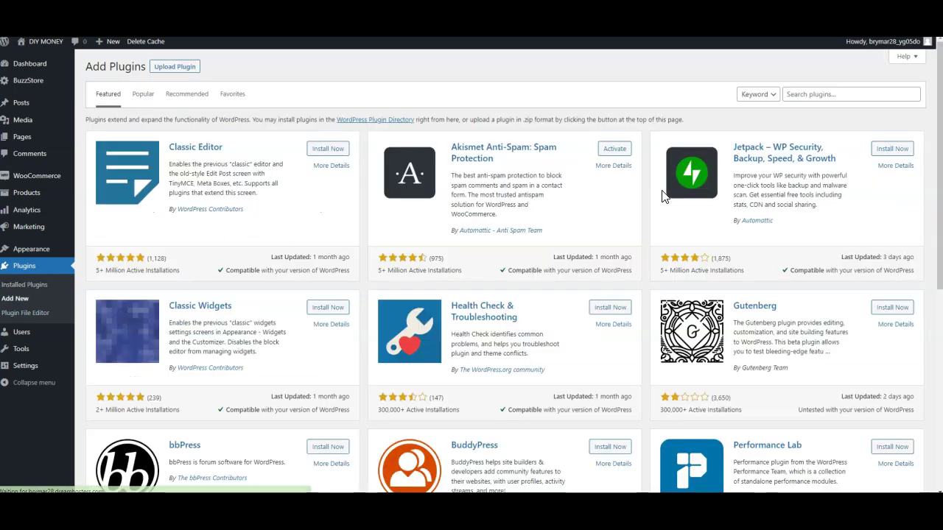
Search plugins for 'yoast', then install and activate Yoast SEO.
click(814, 95)
text(yoast)
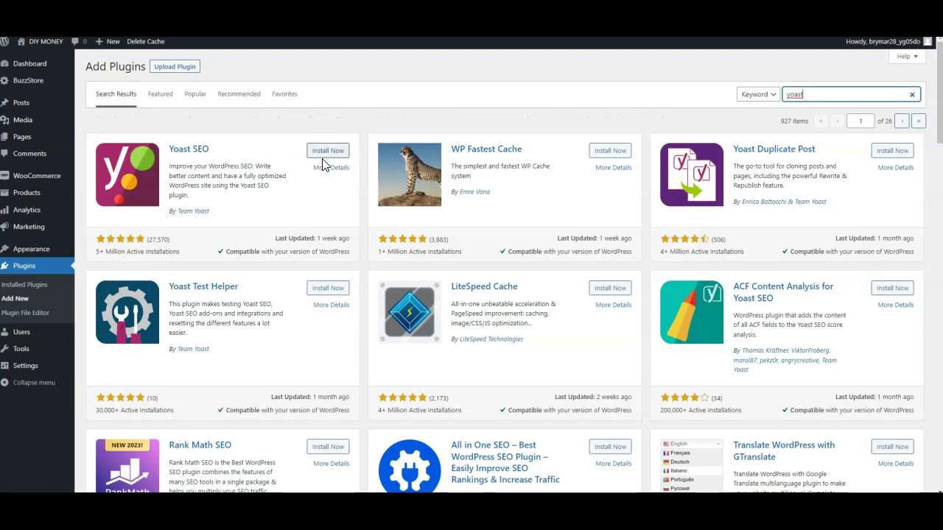
click(324, 152)
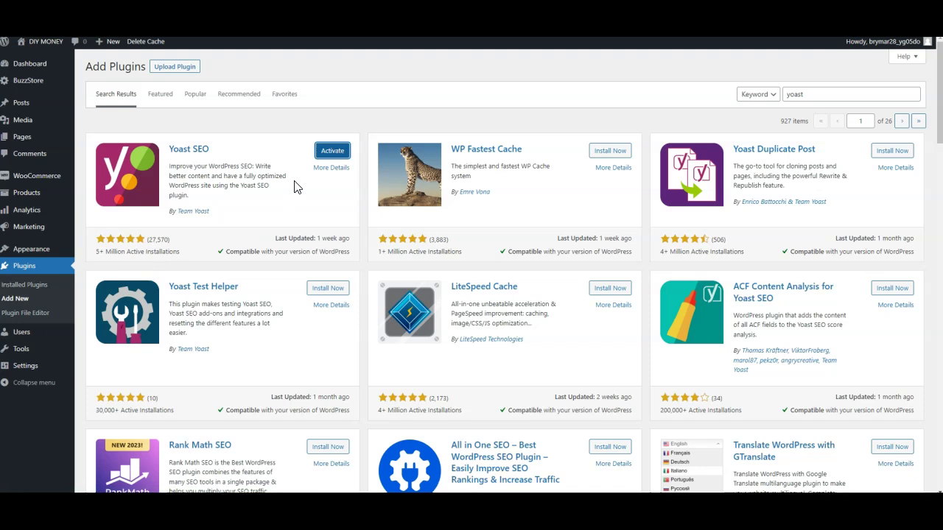
click(331, 152)
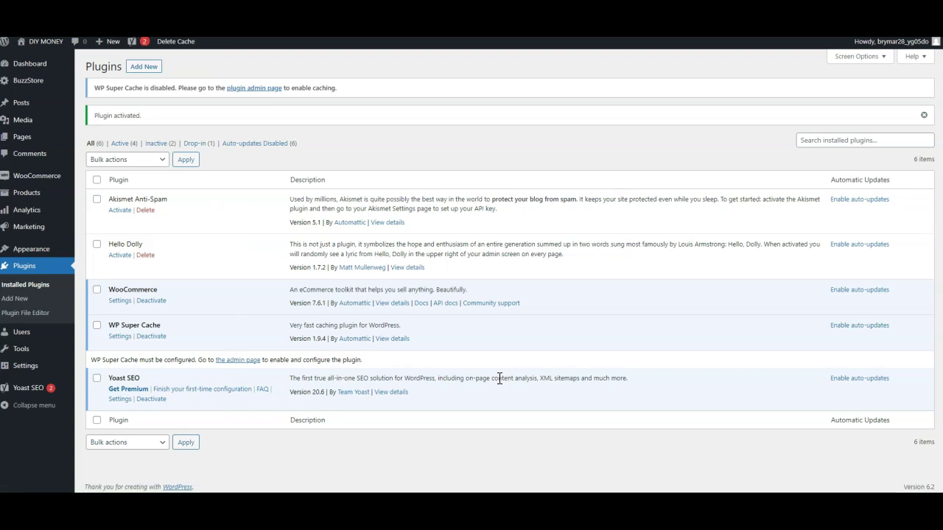
Open All Posts and edit 'Track Your Net Worth (Filler #1)'.
mouse_move(22, 108)
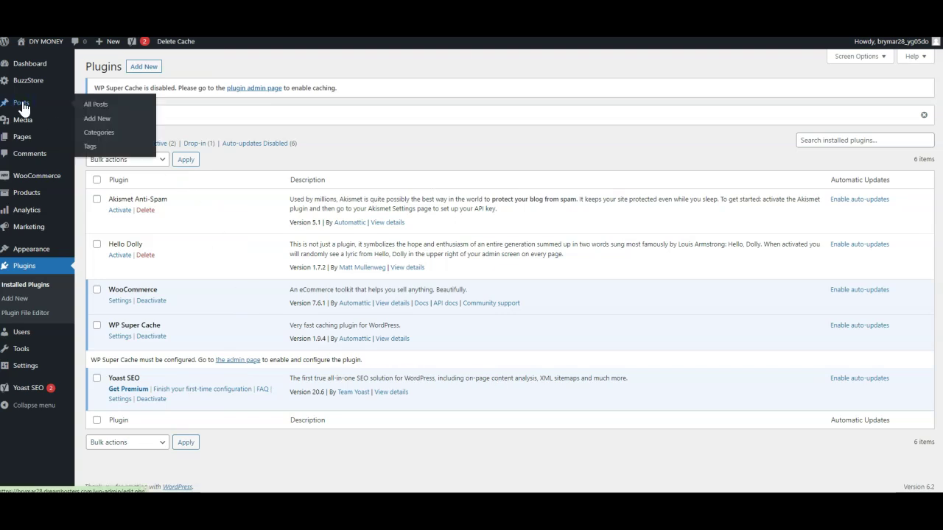
click(22, 108)
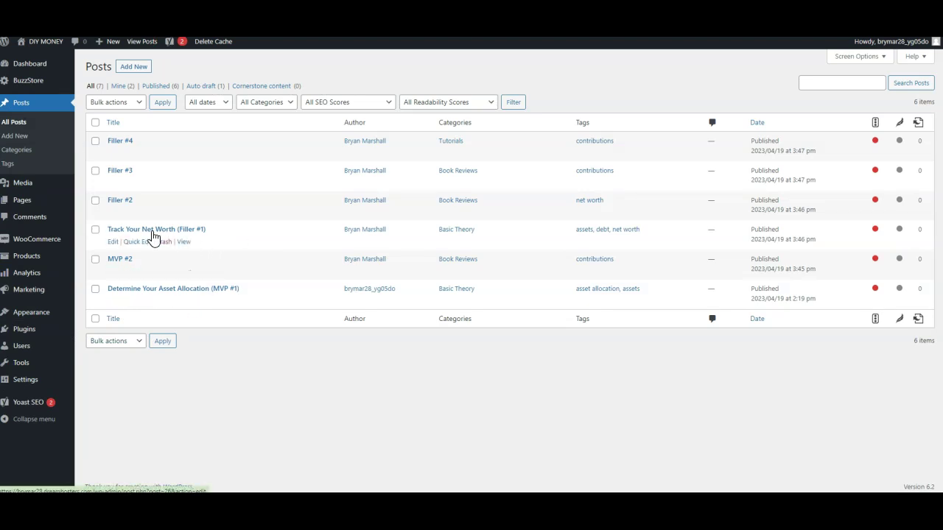
click(112, 242)
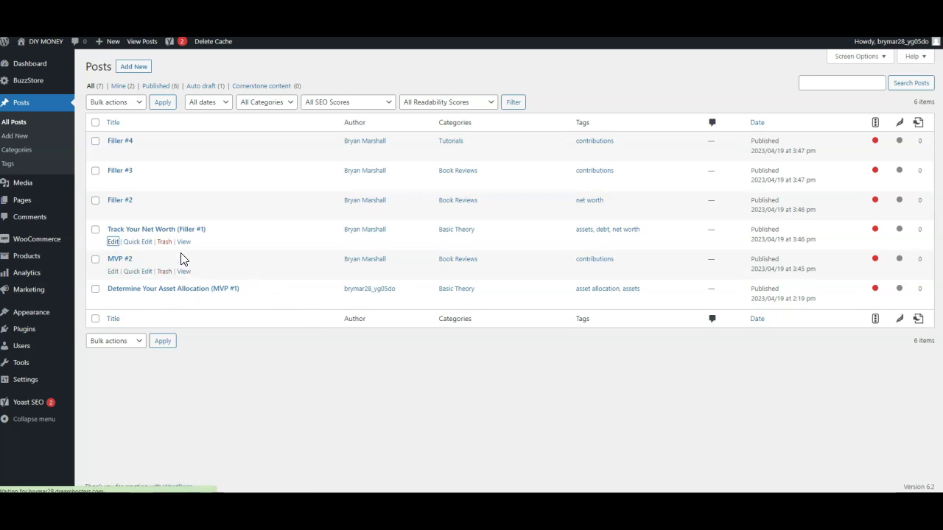
Expand the Yoast SEO analysis panel and review its seven problems.
scroll(177, 287, down, 3)
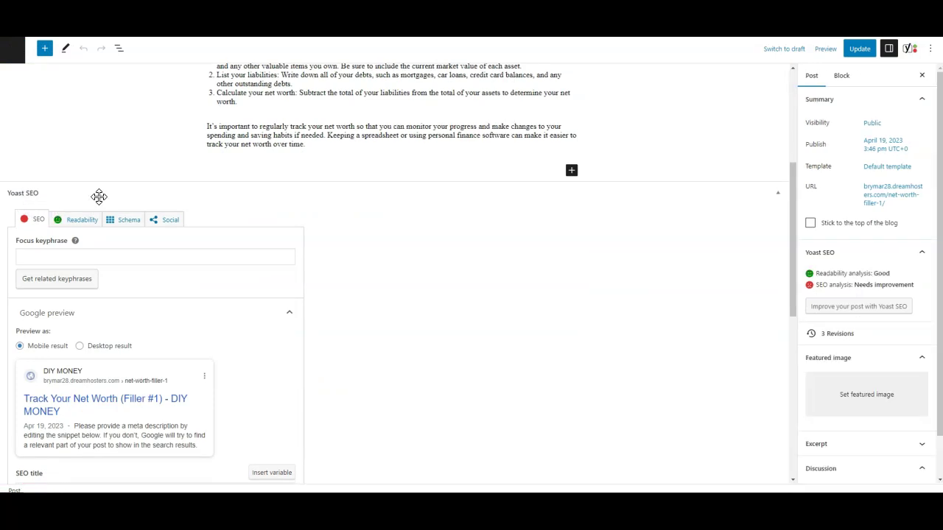
scroll(257, 248, down, 5)
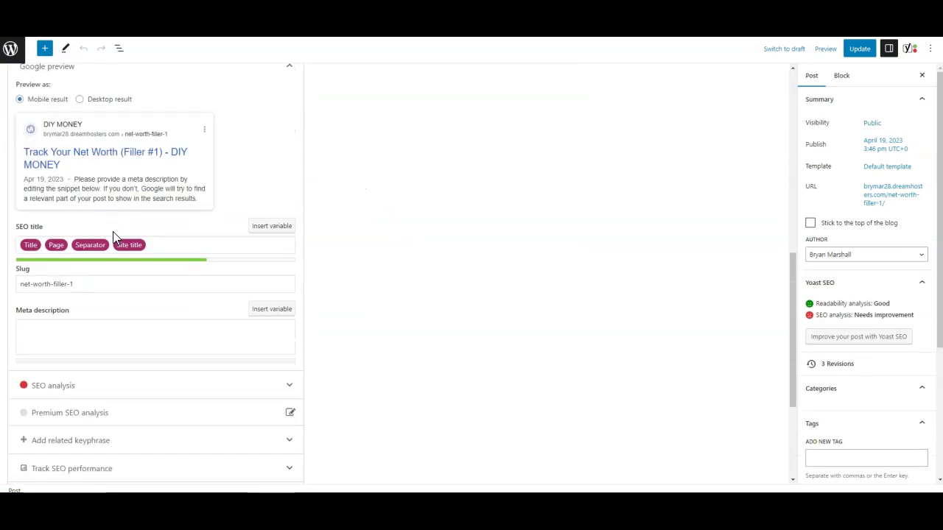
scroll(113, 238, down, 3)
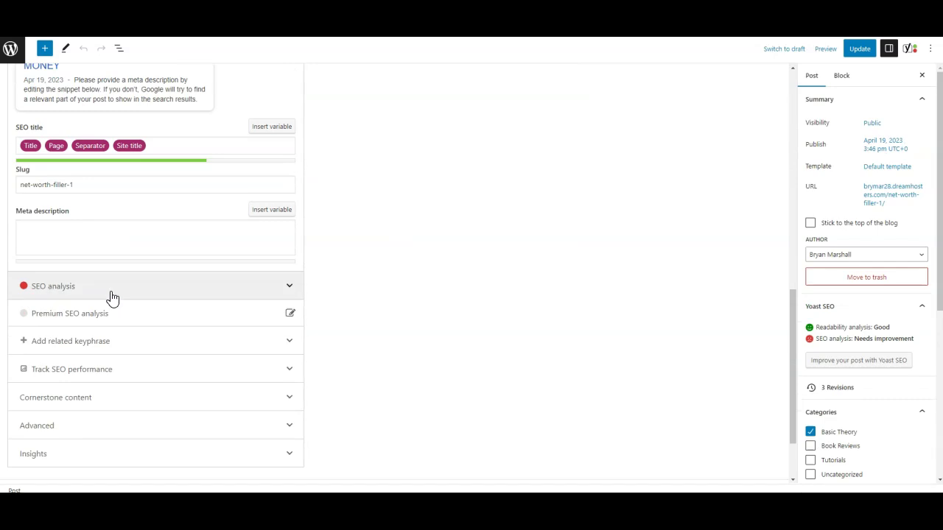
click(294, 291)
scroll(413, 288, down, 7)
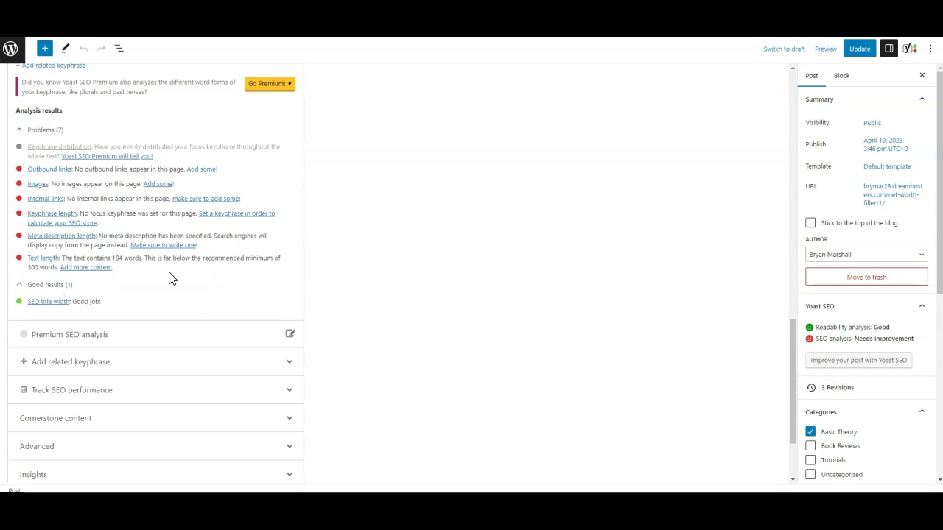
scroll(117, 284, up, 1)
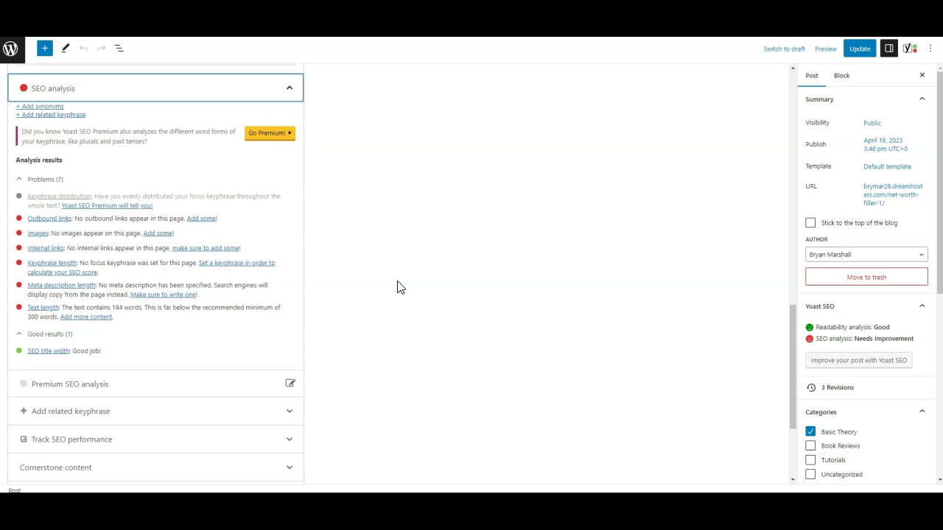
scroll(397, 288, up, 15)
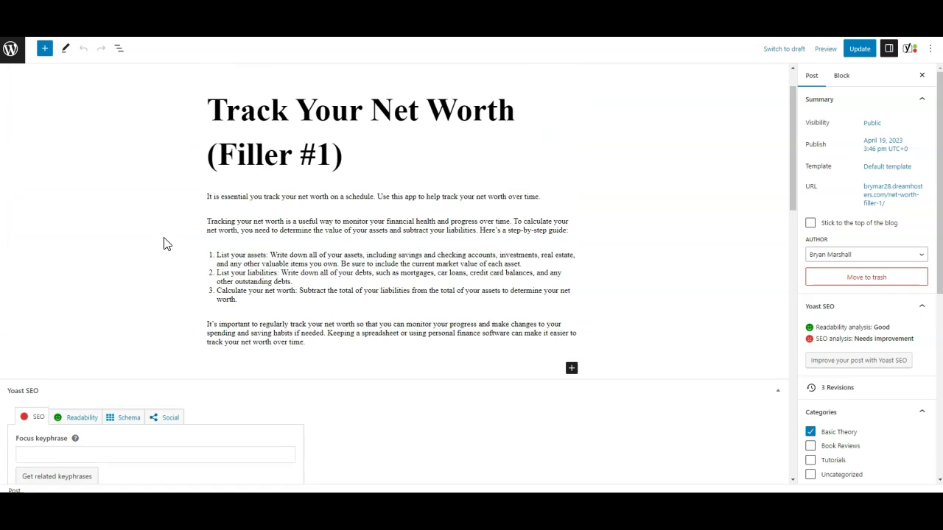
Replace the post's last paragraph with several longer pasted paragraphs.
click(259, 316)
click(212, 324)
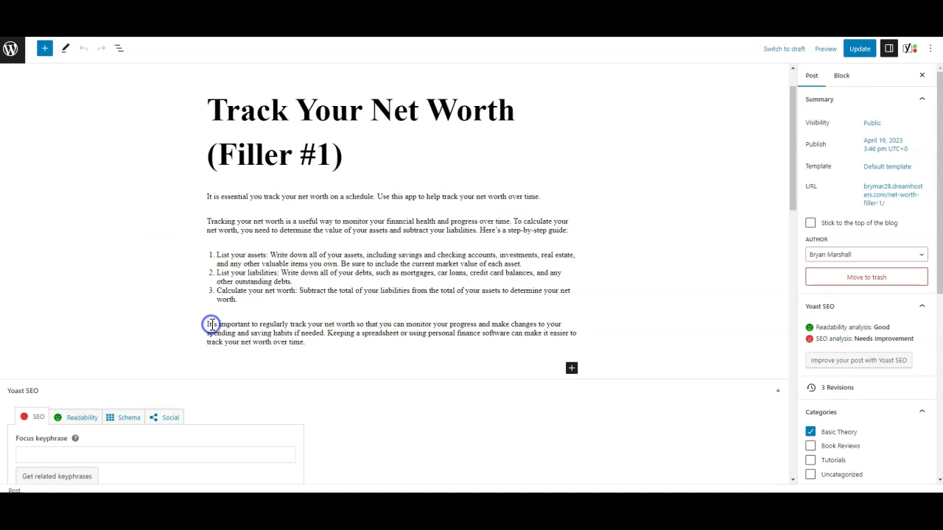
click(301, 342)
click(211, 326)
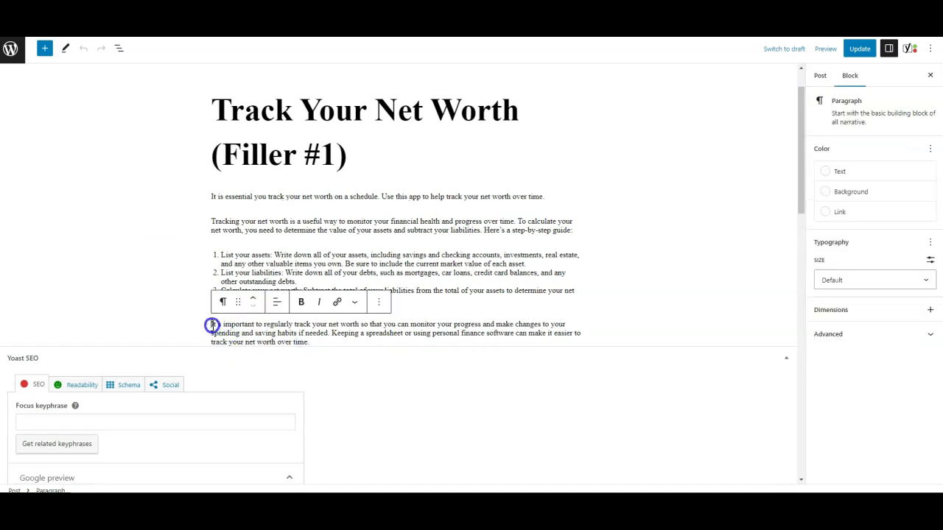
triple_click(315, 342)
key(ctrl+v)
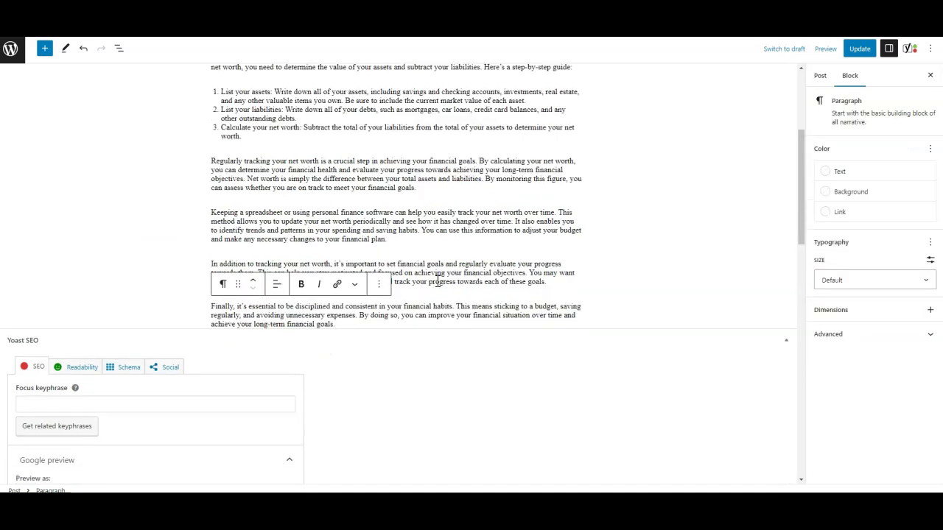
scroll(437, 294, down, 10)
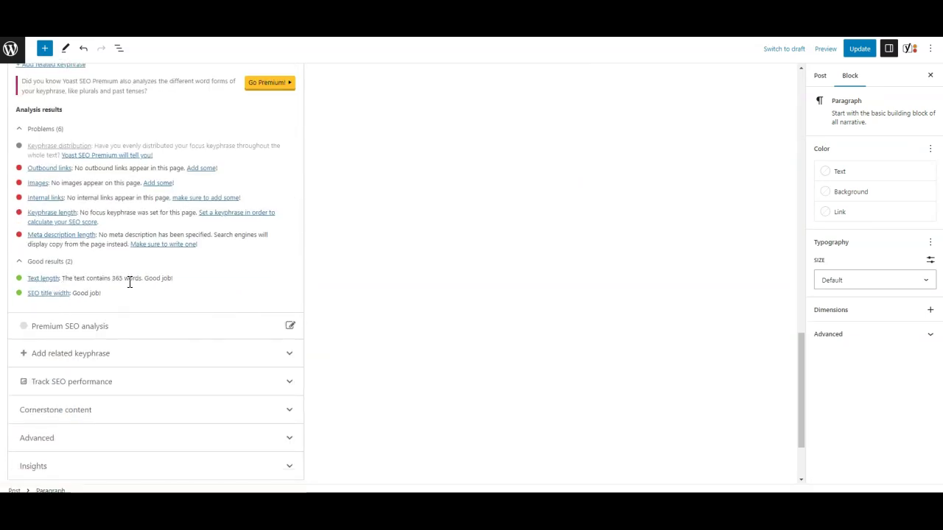
scroll(83, 278, up, 5)
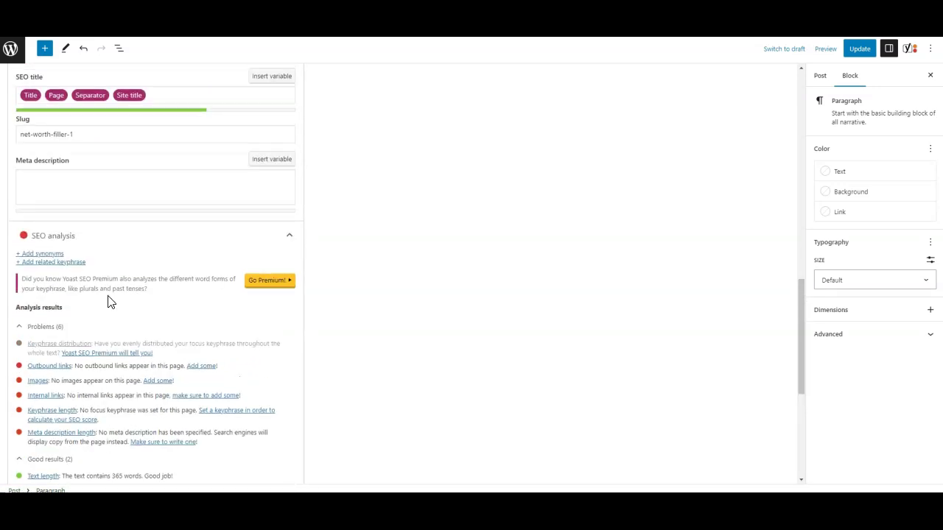
Paste the prepared net-worth-tracking meta description into the Yoast Meta description field.
click(74, 192)
text(Learn the importance of tracking your net worth, and how to do it easily using personal finance software or a spreadsheet.)
scroll(385, 338, down, 1)
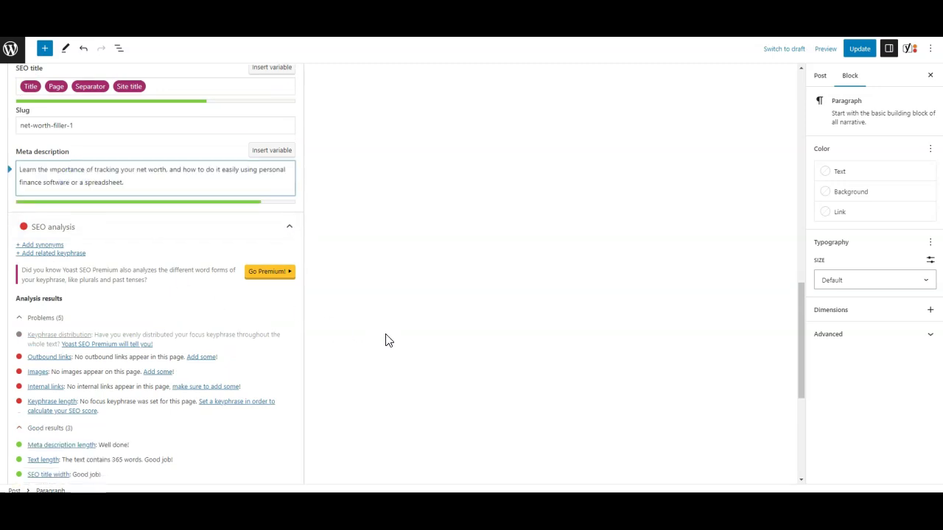
scroll(99, 395, up, 6)
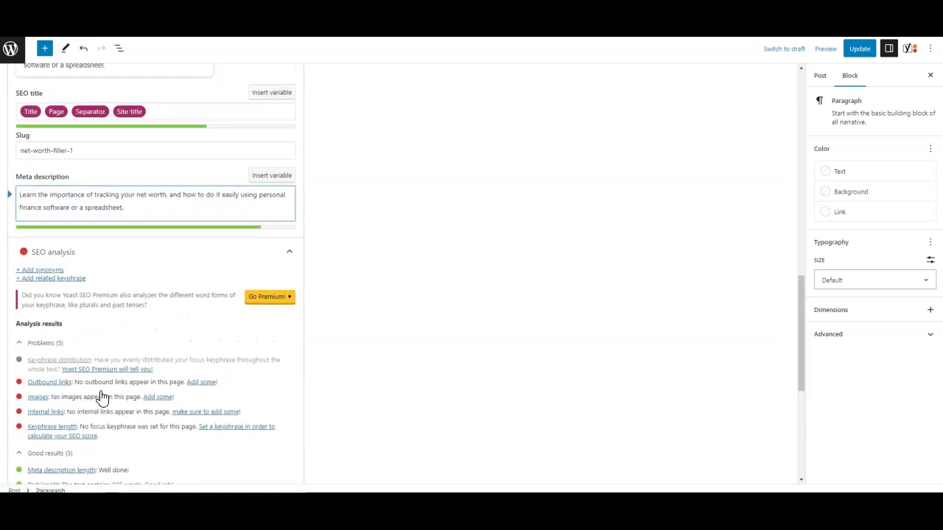
scroll(103, 368, up, 4)
Enter 'net worth tracking' as the focus keyphrase.
click(49, 207)
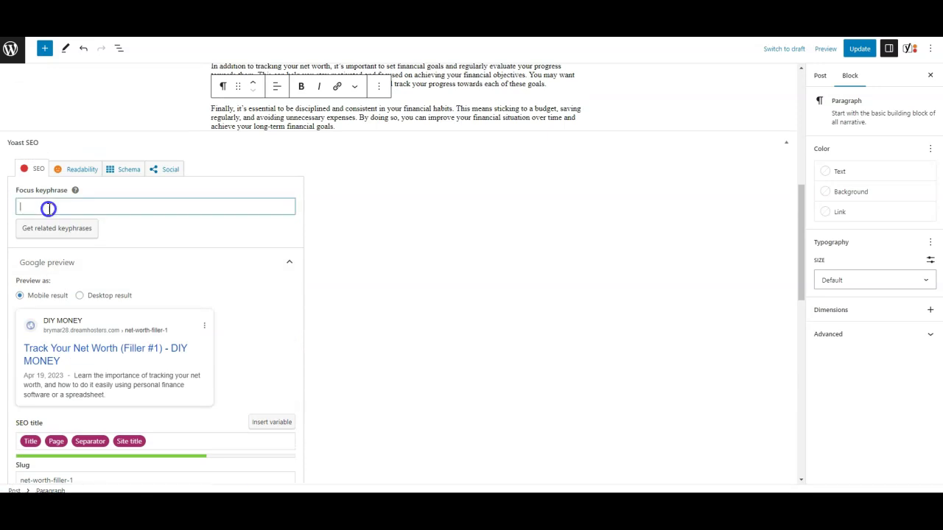
text(netwo)
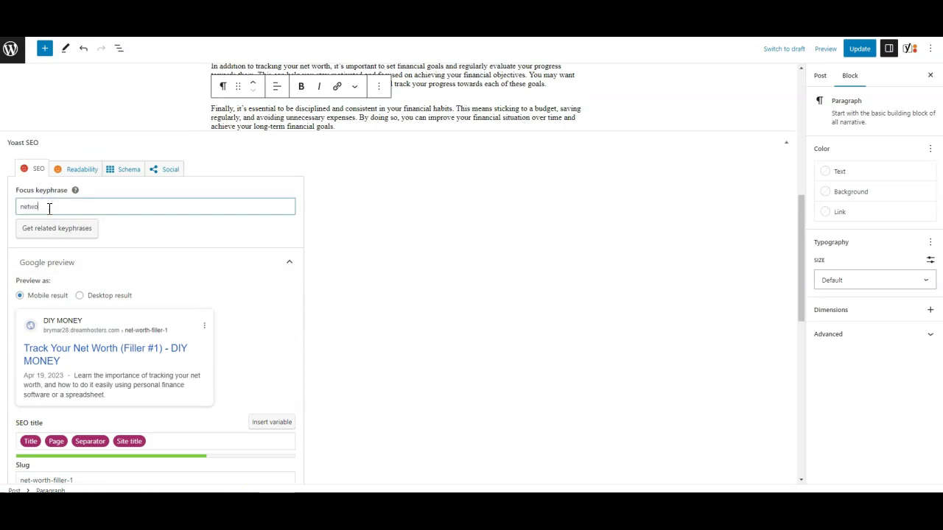
text(r)
key(BackSpace)
key(BackSpace)
key(BackSpace)
key(BackSpace)
text(t worth trackin)
Change the slug's 'filler-1' to 'tracking', giving net-worth-tracking, and review the analysis.
scroll(102, 294, down, 2)
click(60, 382)
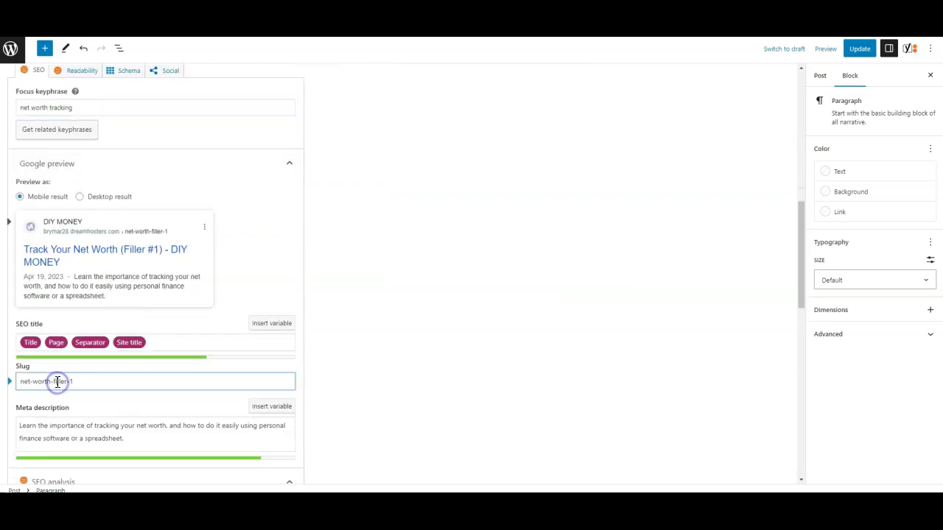
drag(55, 382, 95, 382)
text(tracking)
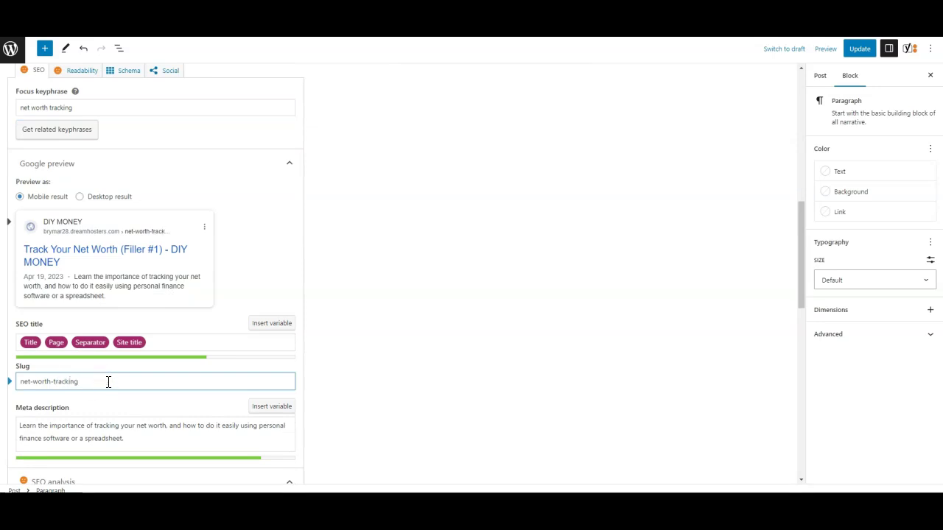
scroll(390, 346, down, 5)
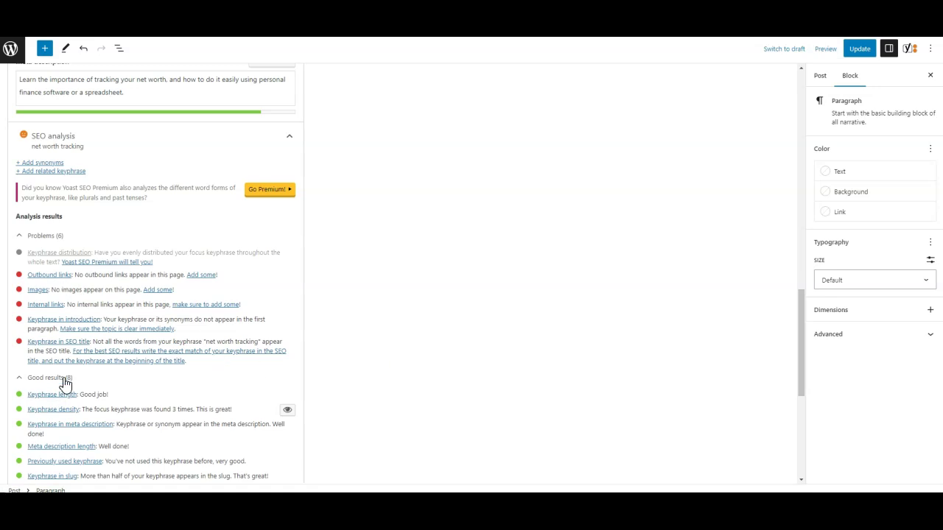
scroll(74, 337, up, 1)
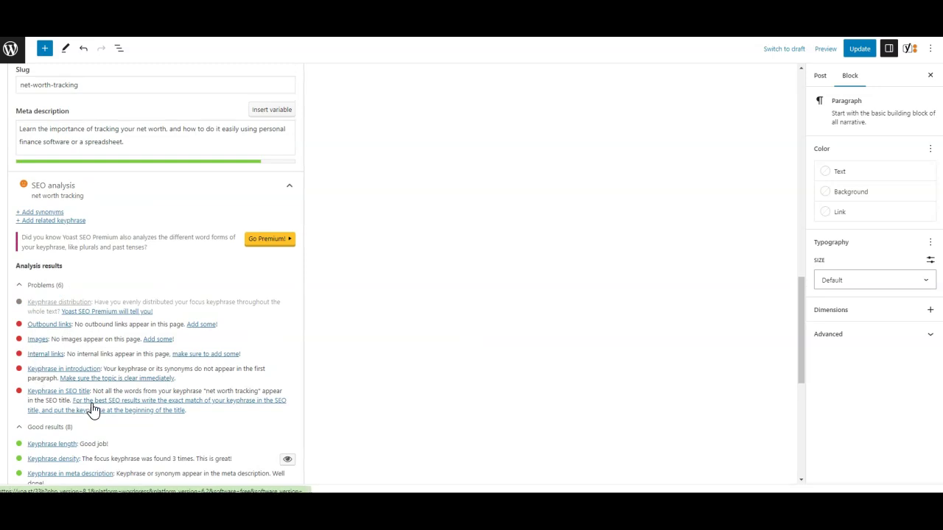
scroll(92, 411, up, 1)
scroll(92, 410, up, 15)
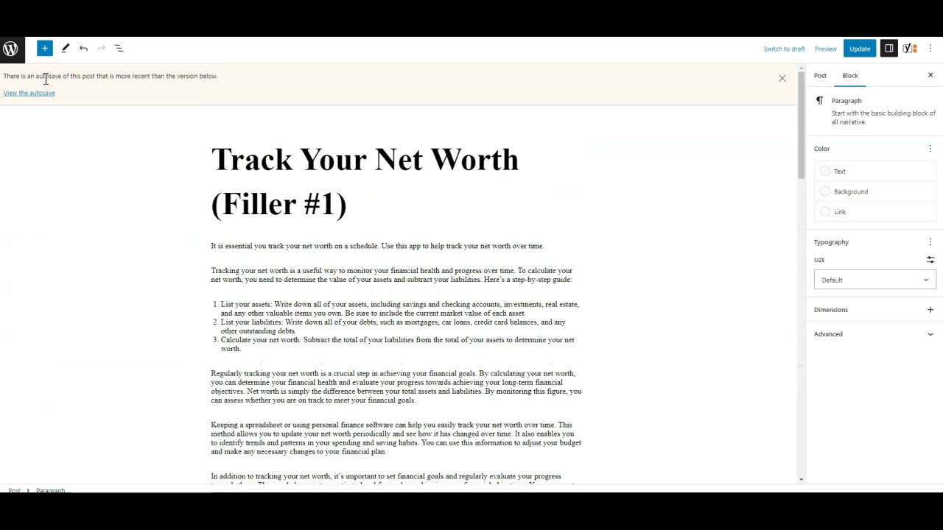
Update the post and go back to the All Posts list.
click(859, 50)
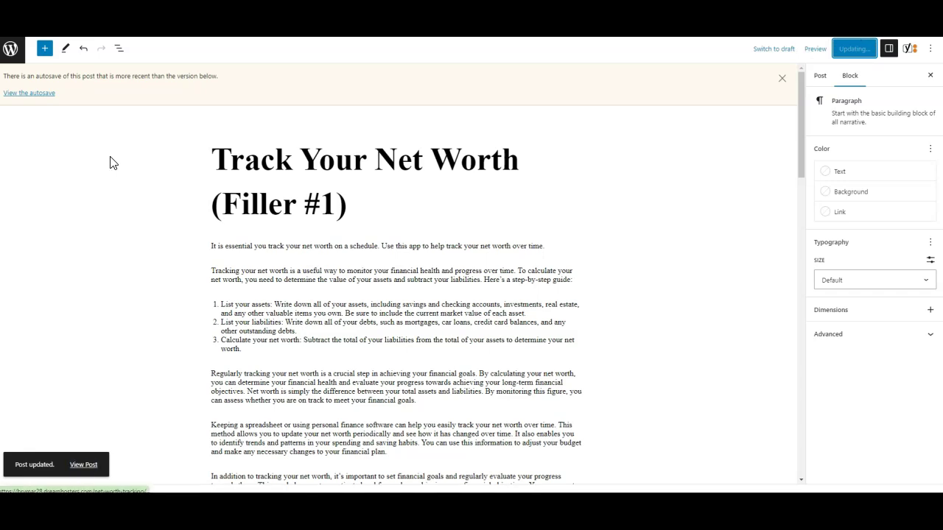
click(11, 52)
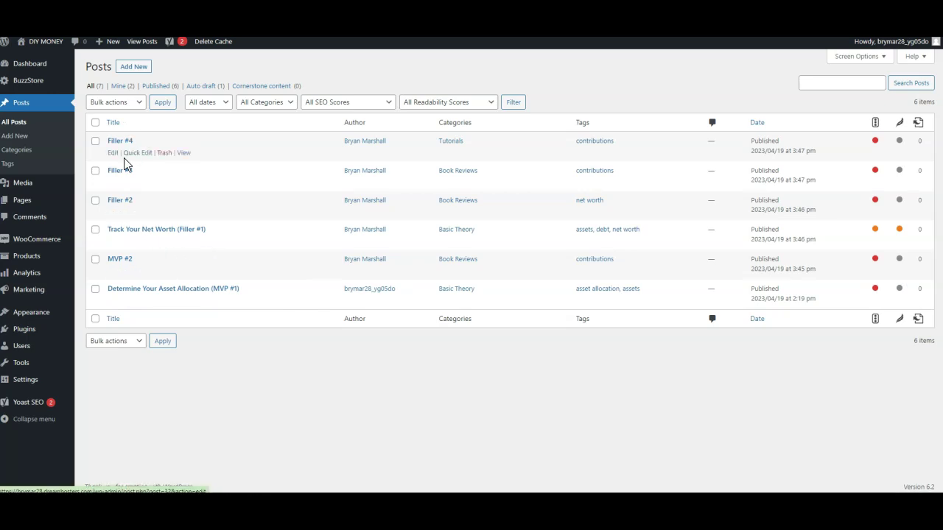
Open 'Track Your Net Worth (Filler #1)' in the editor again.
click(113, 243)
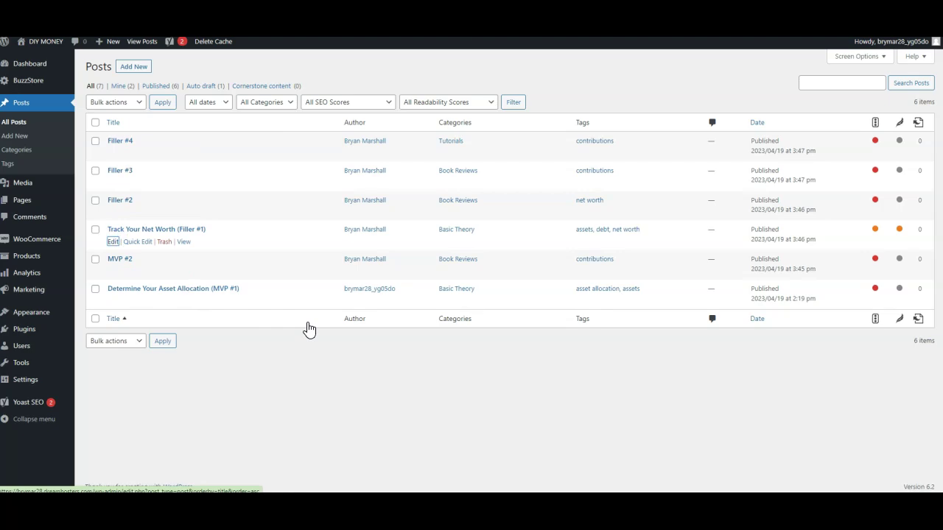
Expand the Yoast SEO analysis, now rated OK, and check the remaining problems.
scroll(309, 329, down, 15)
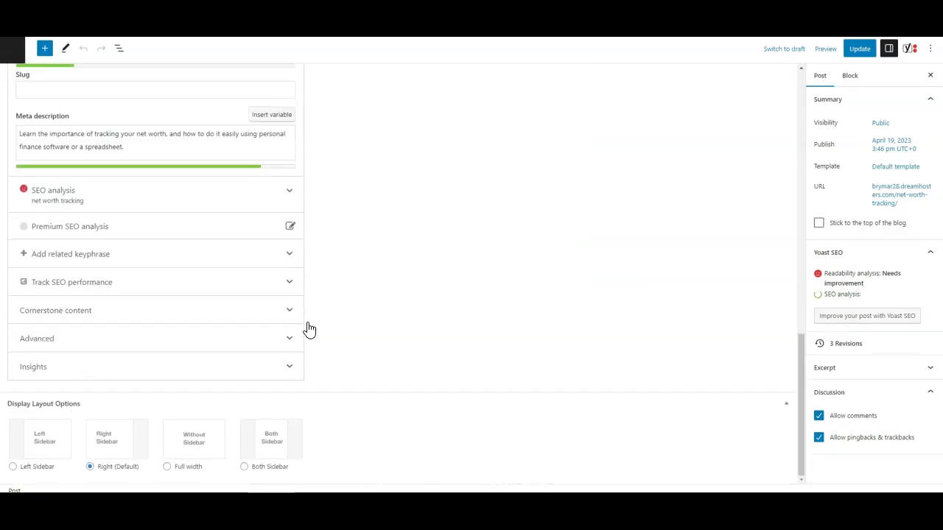
scroll(308, 330, up, 3)
scroll(307, 330, down, 2)
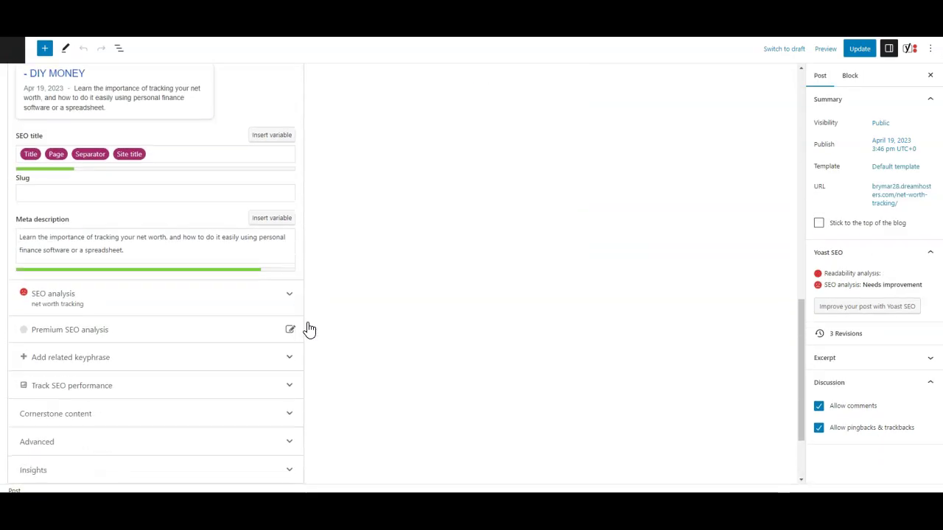
click(90, 307)
scroll(434, 302, down, 3)
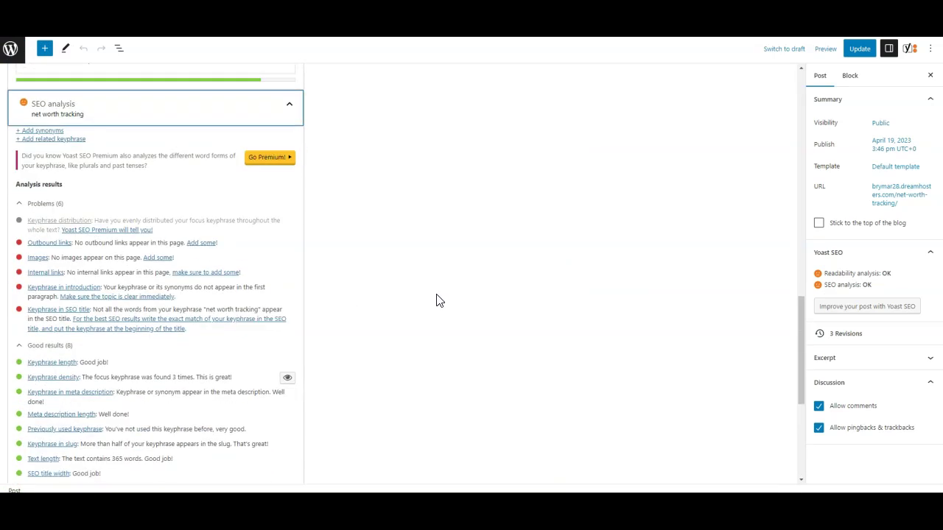
scroll(135, 353, down, 2)
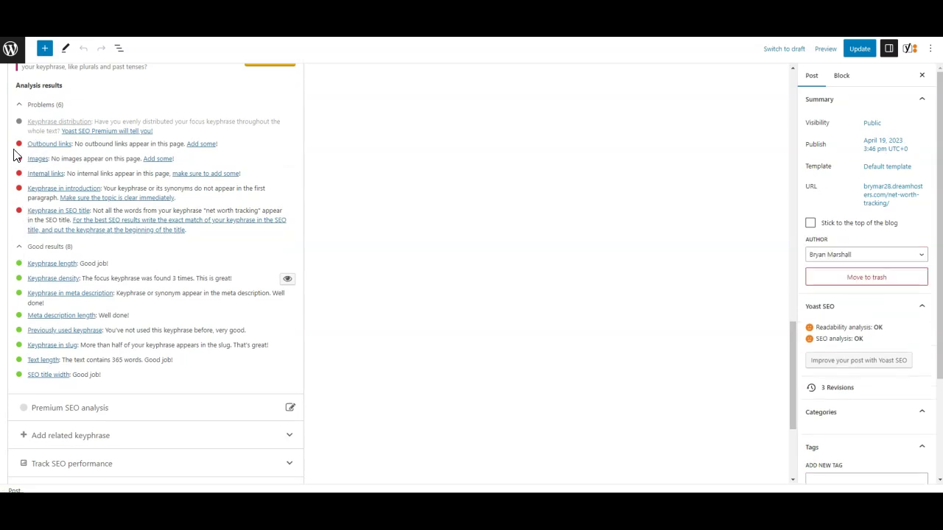
scroll(194, 343, up, 10)
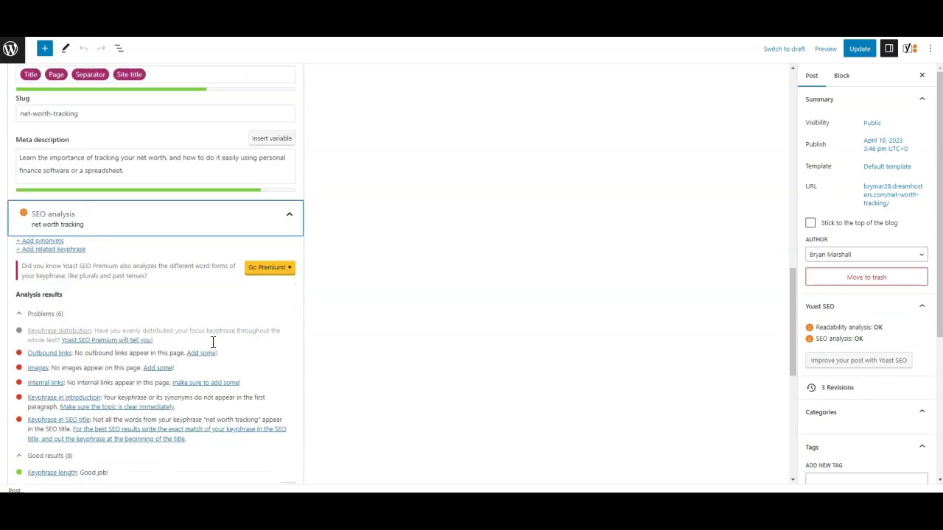
scroll(465, 321, up, 5)
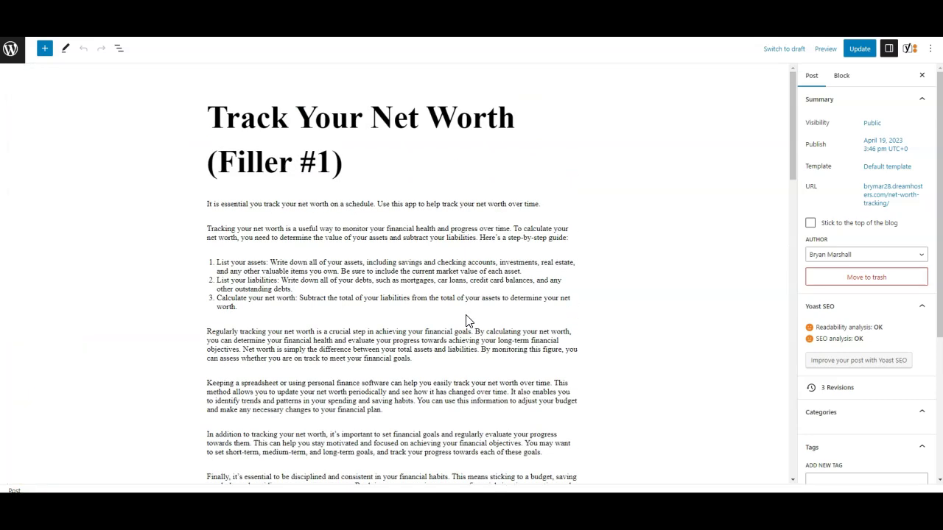